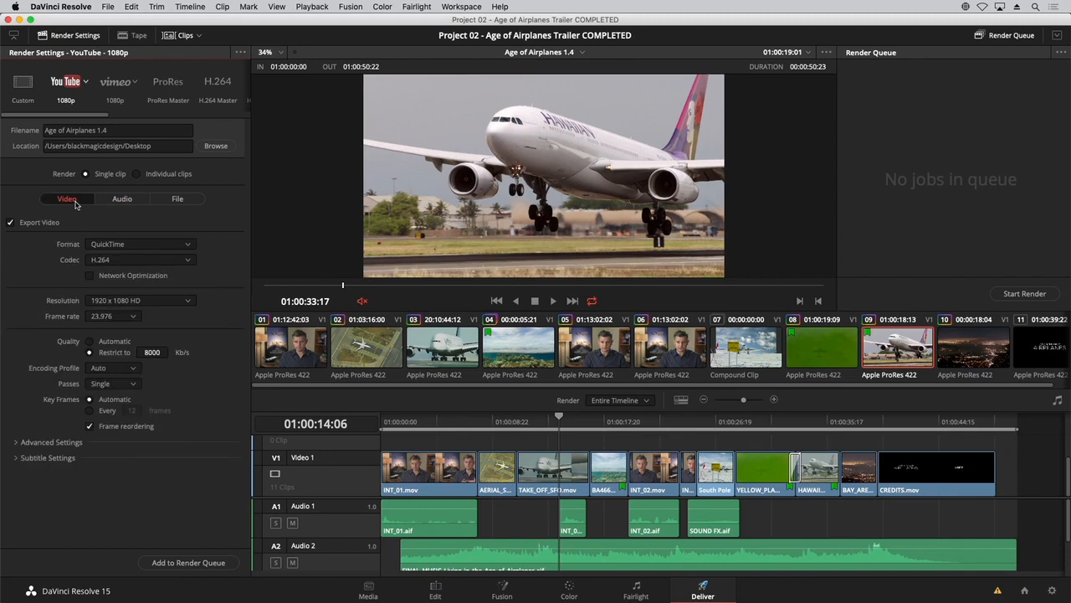
# Set the YouTube export's audio codec to AAC and make its filename use the timeline name.
pyautogui.click(130, 203)
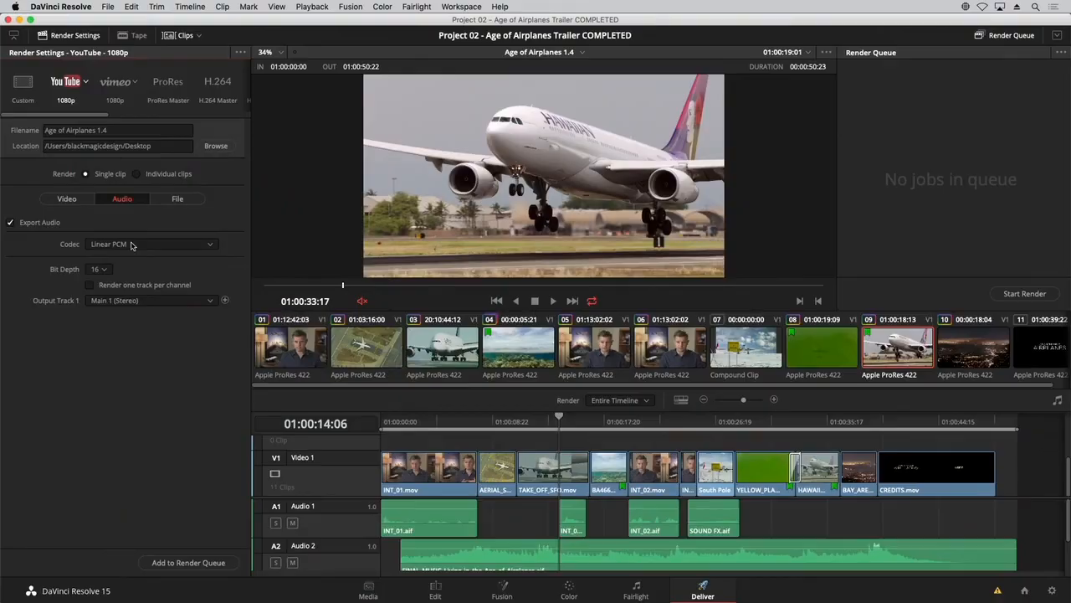
pyautogui.click(131, 244)
pyautogui.click(108, 259)
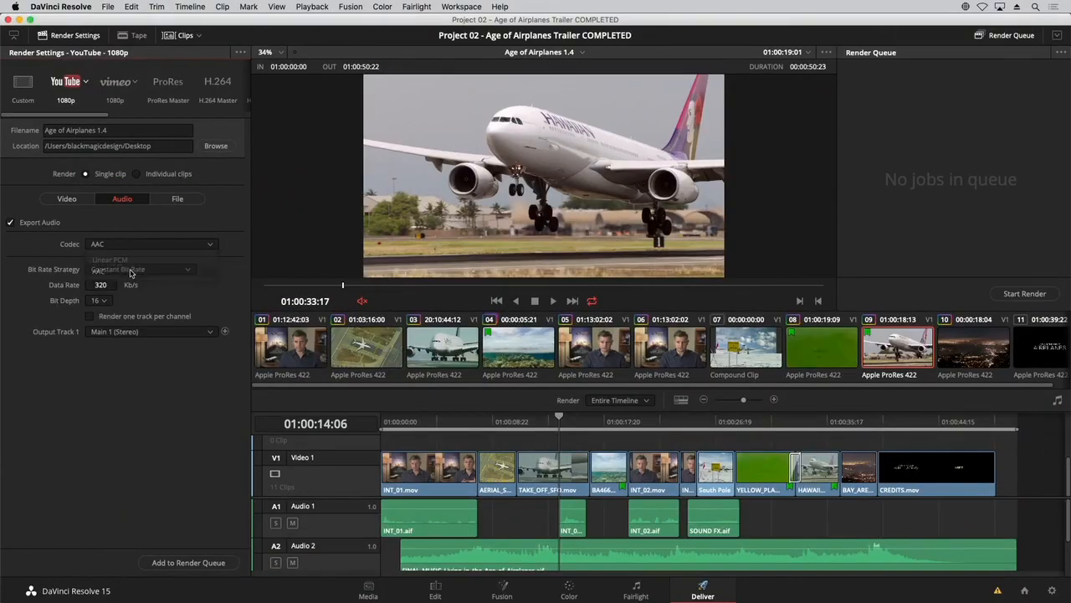
pyautogui.click(177, 199)
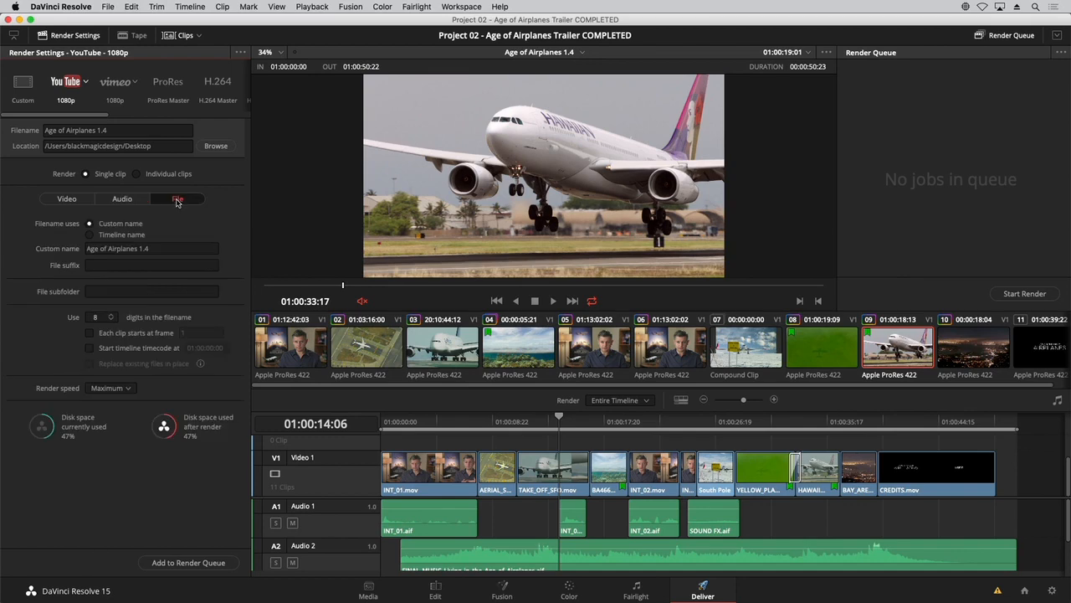
pyautogui.click(111, 235)
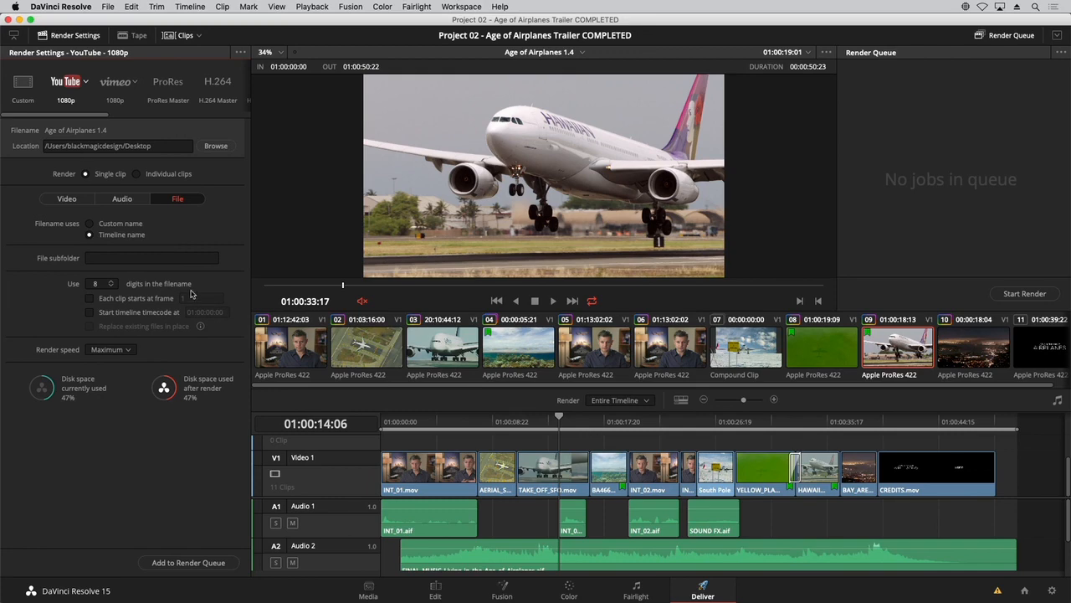
# Add the YouTube export to the render queue and rename its job HD YouTube.
pyautogui.click(193, 562)
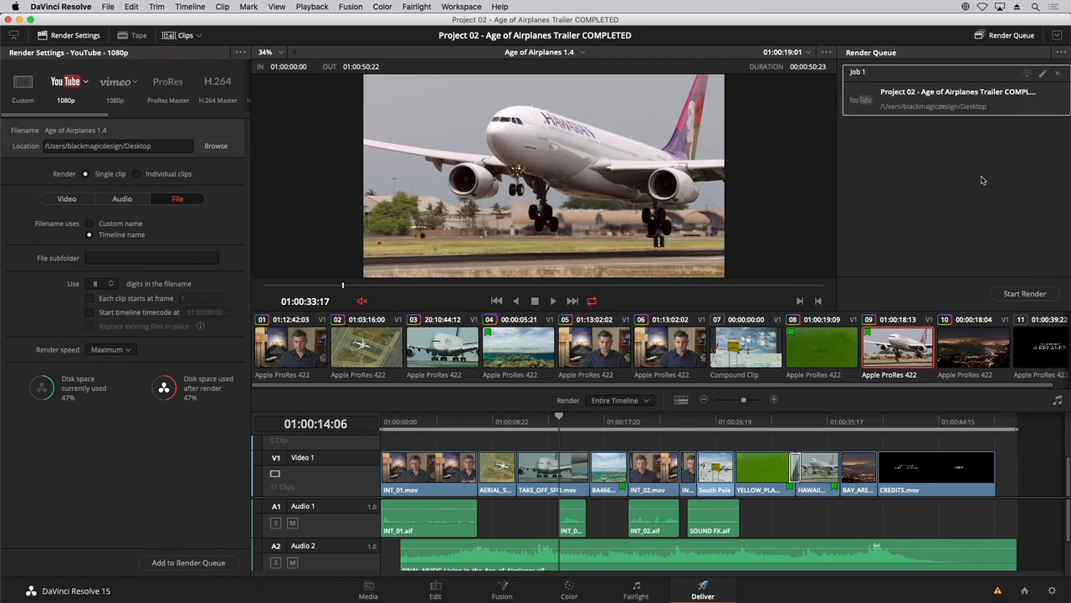
pyautogui.doubleClick(858, 72)
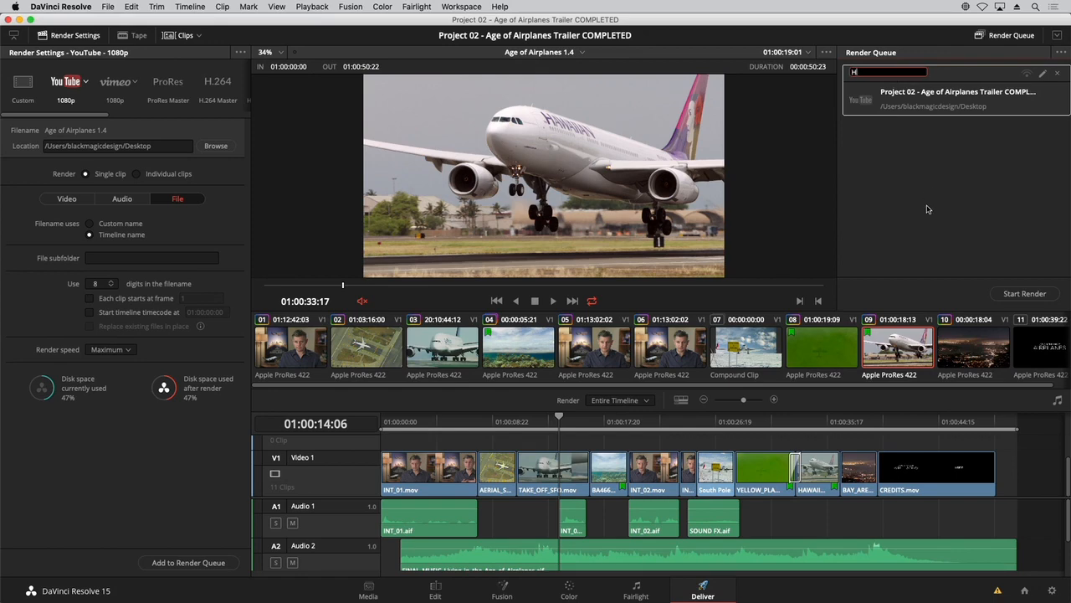
pyautogui.write('HD YouTube')
pyautogui.press('Return')
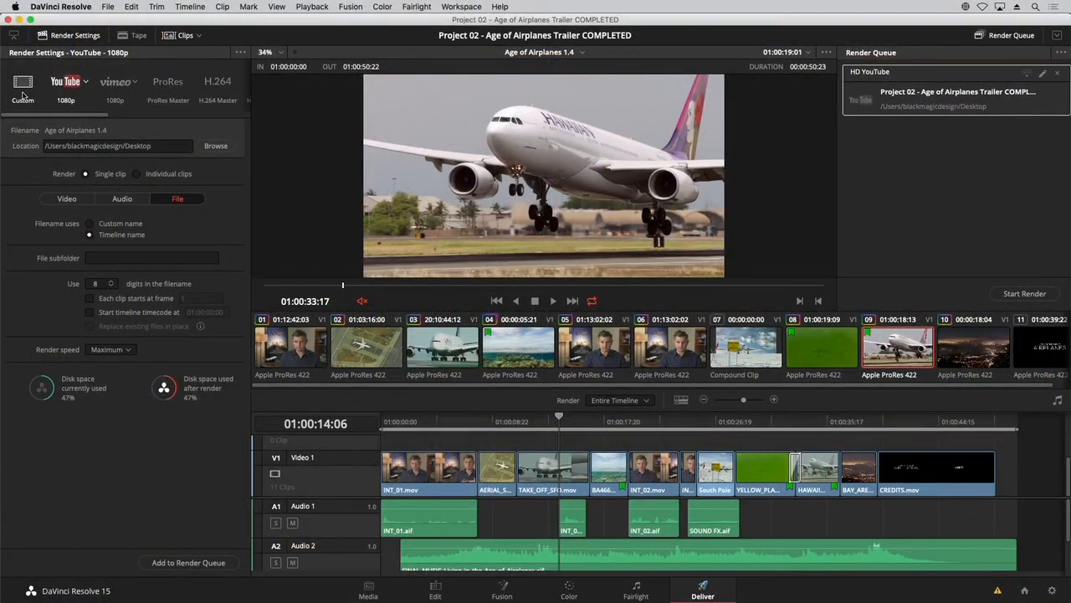
# Choose the Custom render preset and set its location to a new folder named Dailies on the Desktop.
pyautogui.click(22, 89)
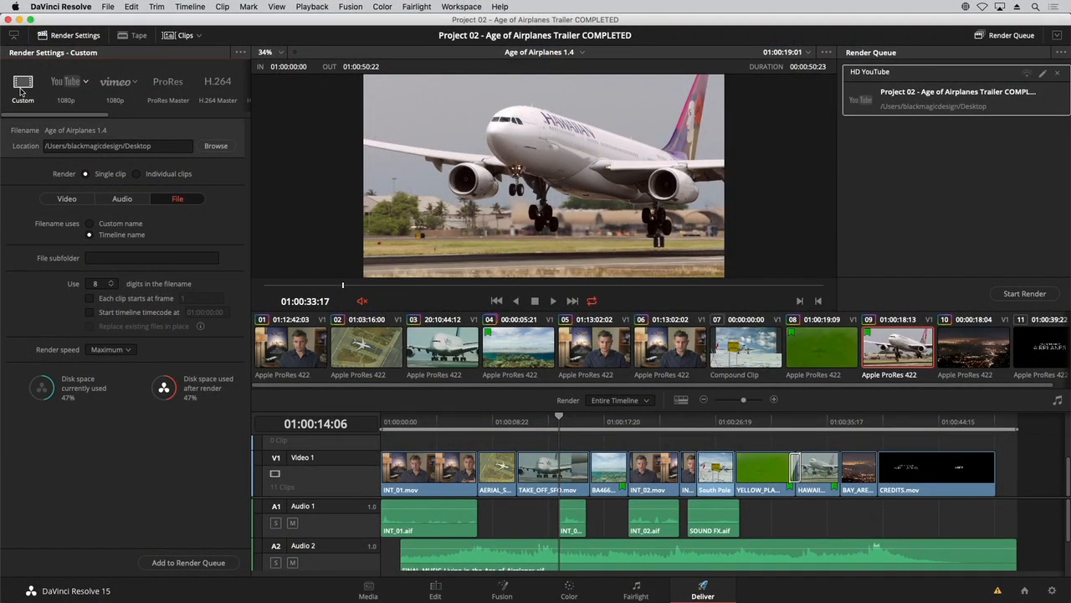
pyautogui.click(69, 200)
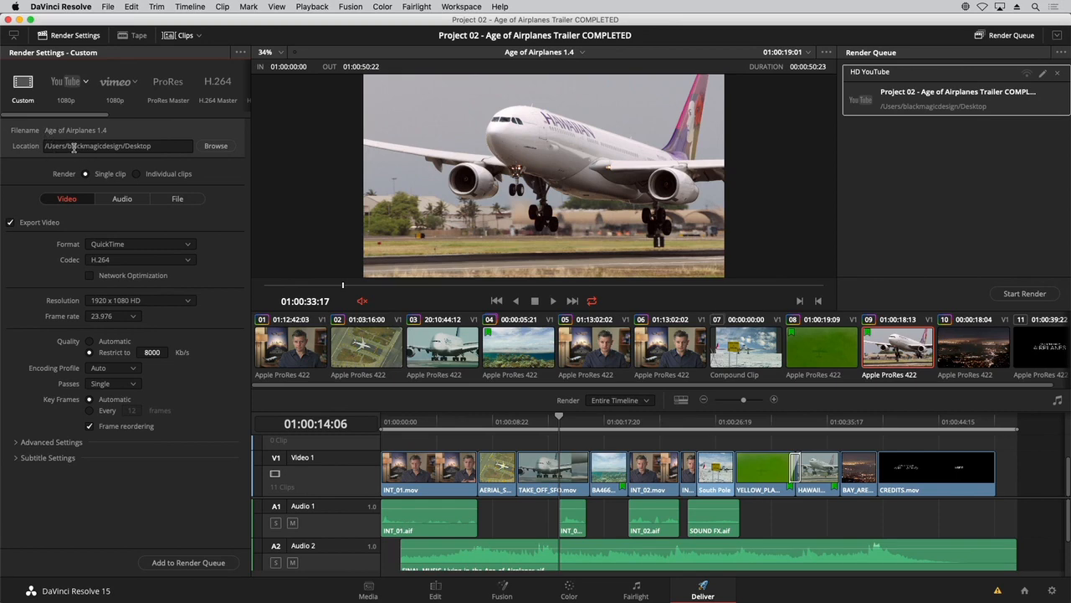
pyautogui.click(214, 147)
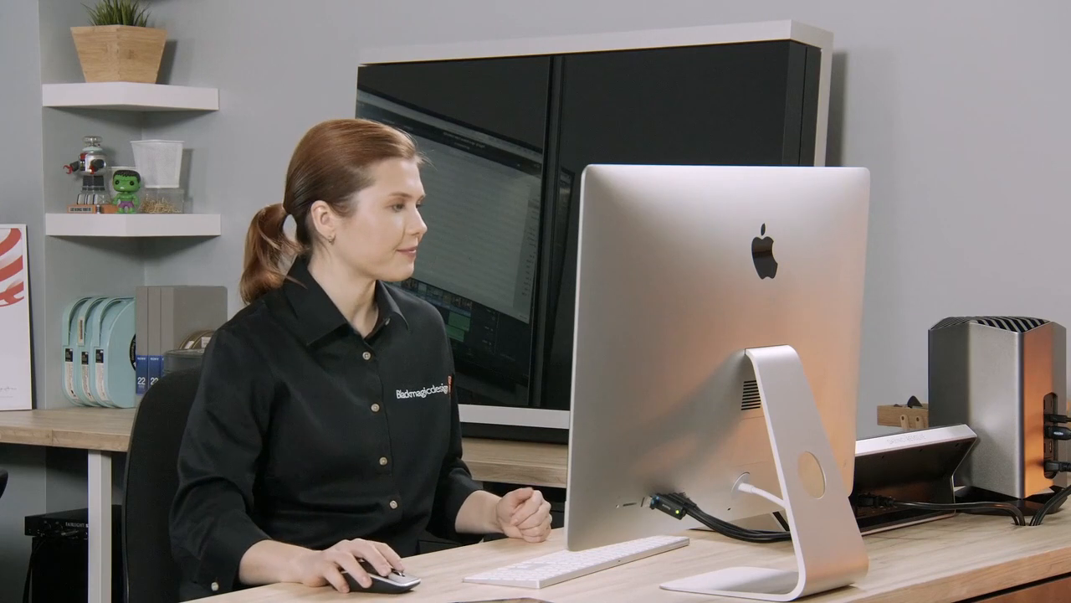
pyautogui.click(132, 437)
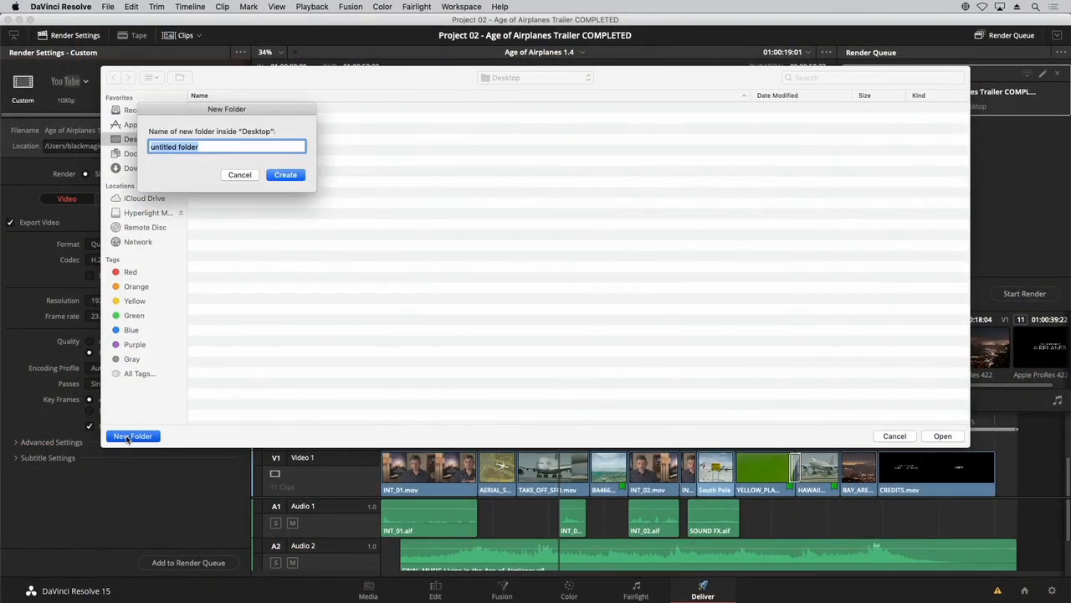
pyautogui.write('Dailies')
pyautogui.press('Return')
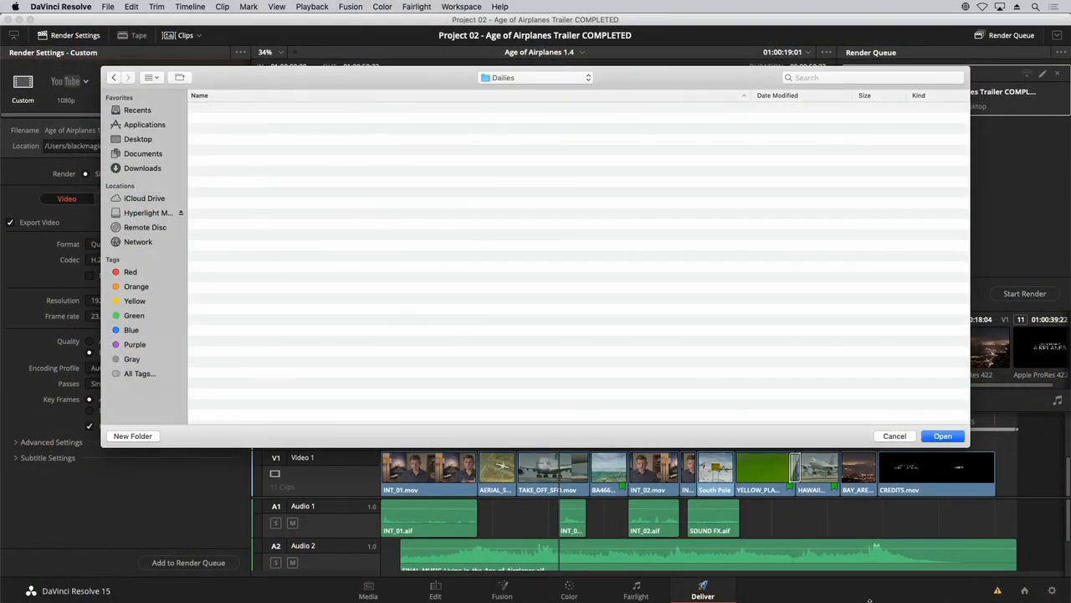
pyautogui.click(942, 435)
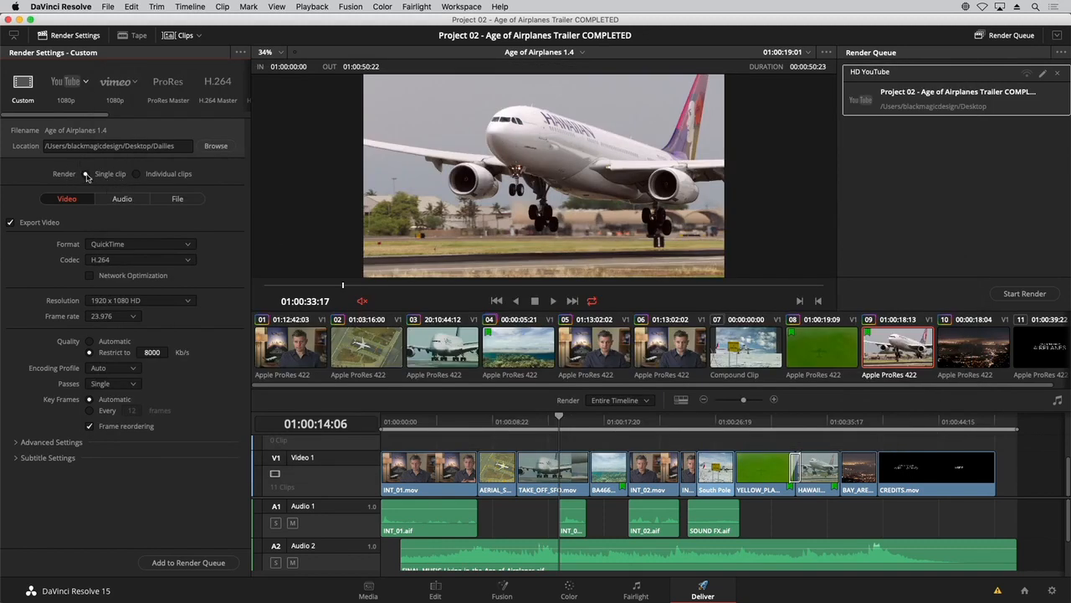
# Set rendering to individual clips, with the Apple ProRes codec and Apple ProRes 422 LT as its type.
pyautogui.click(137, 175)
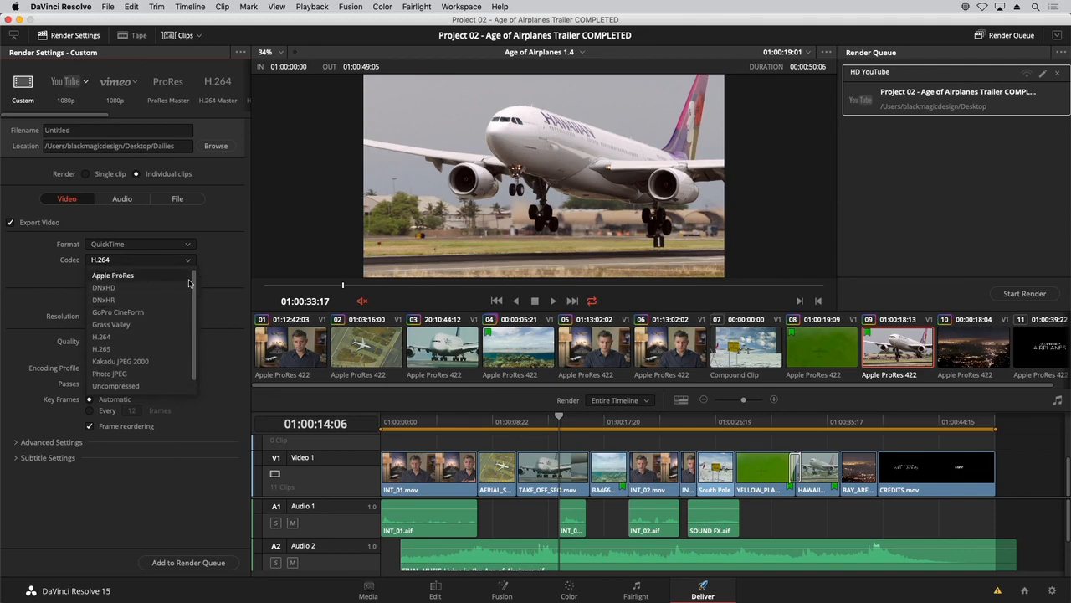
pyautogui.scroll(-1, 193, 312)
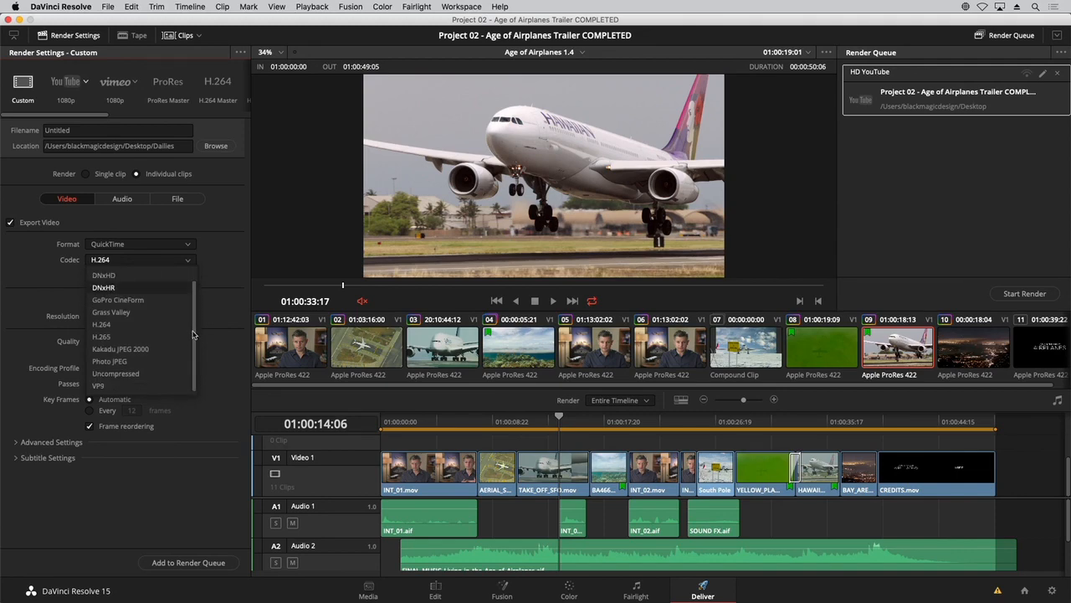
pyautogui.scroll(1, 163, 290)
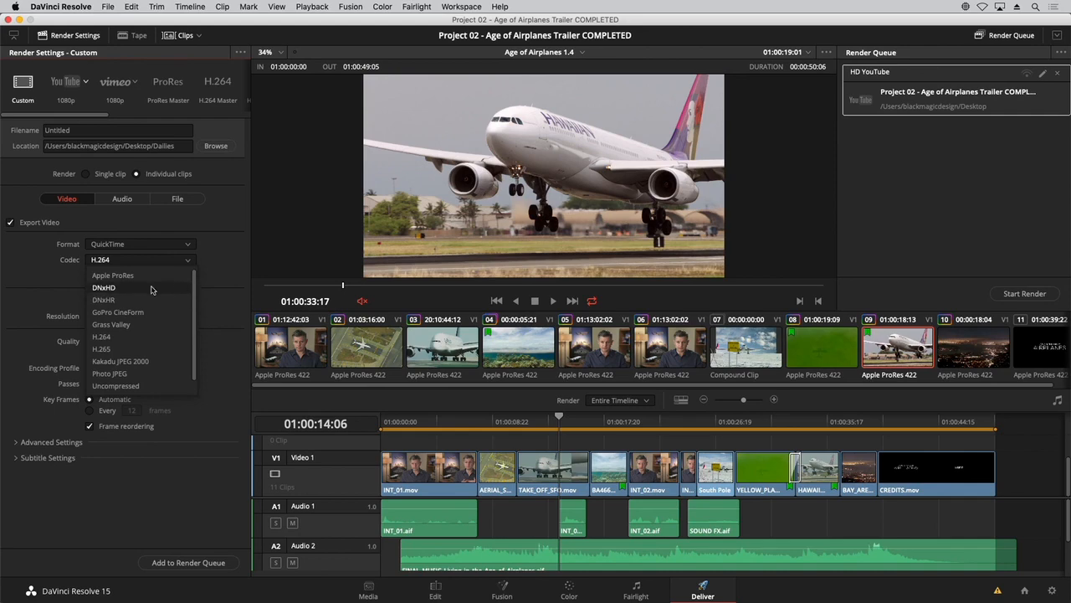
pyautogui.click(142, 275)
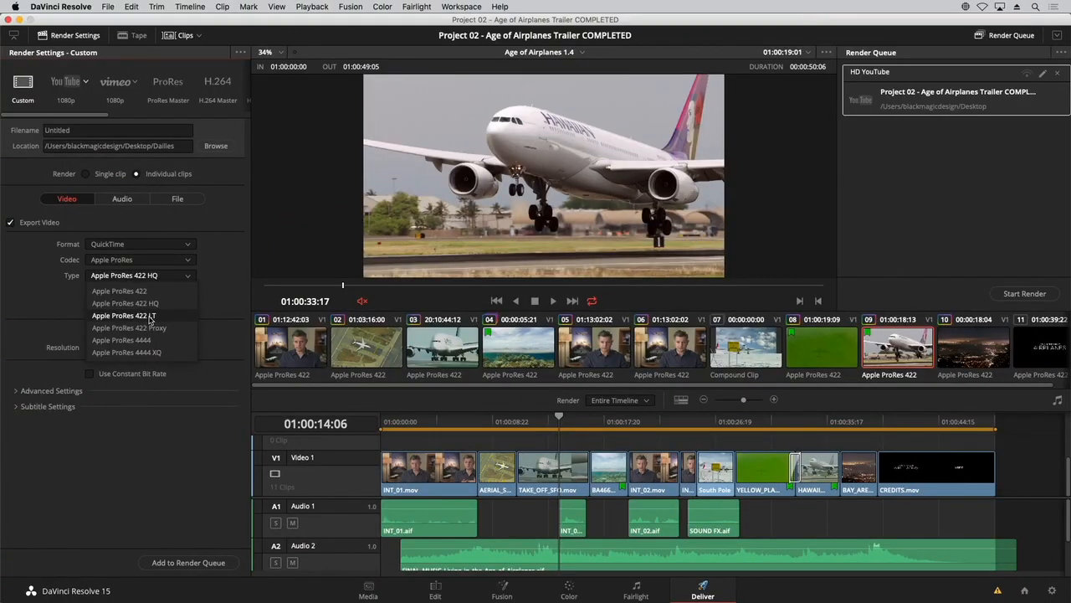
pyautogui.click(152, 317)
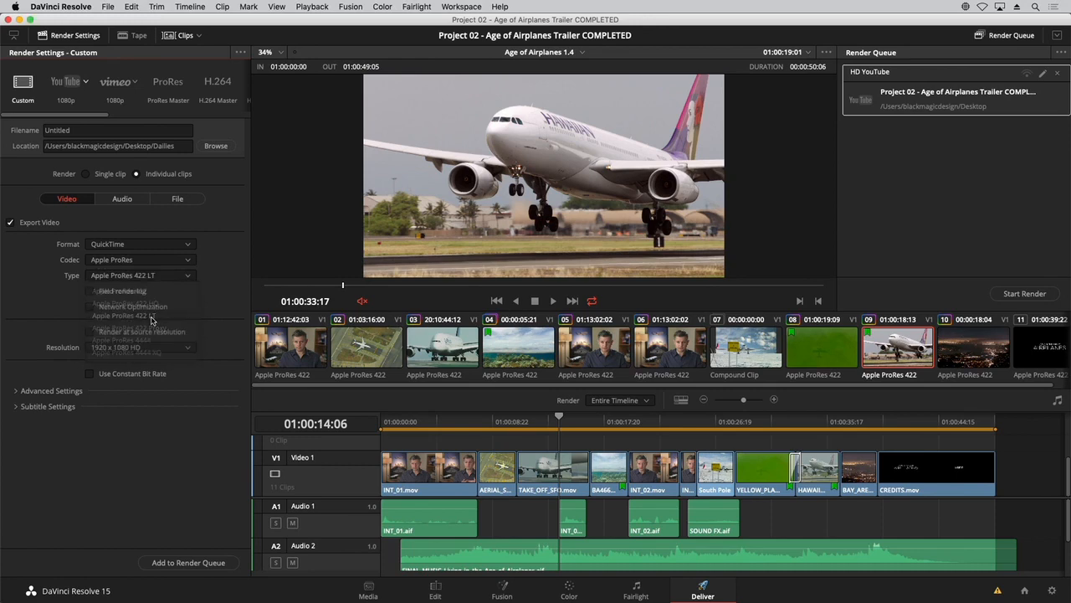
pyautogui.click(185, 276)
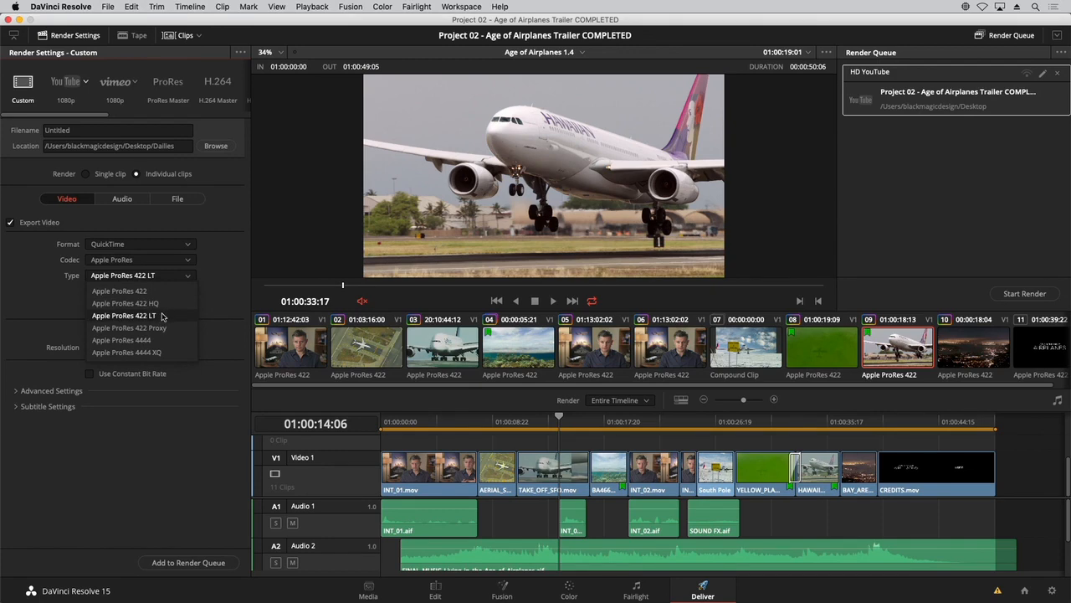
pyautogui.click(186, 316)
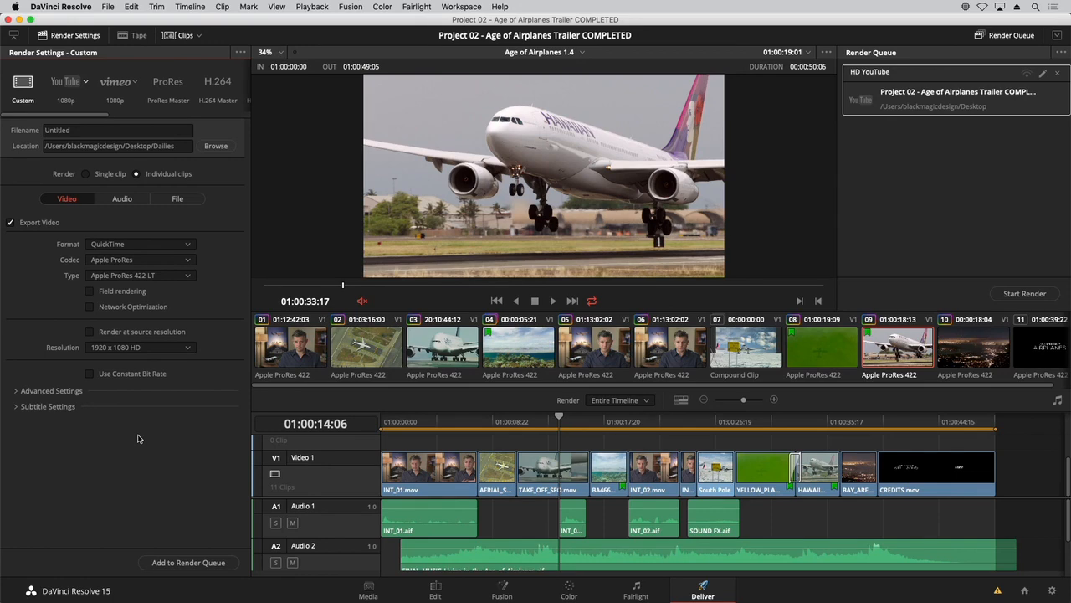
# Open the Data Burn-In settings and enable Source Timecode for the whole project.
pyautogui.click(462, 7)
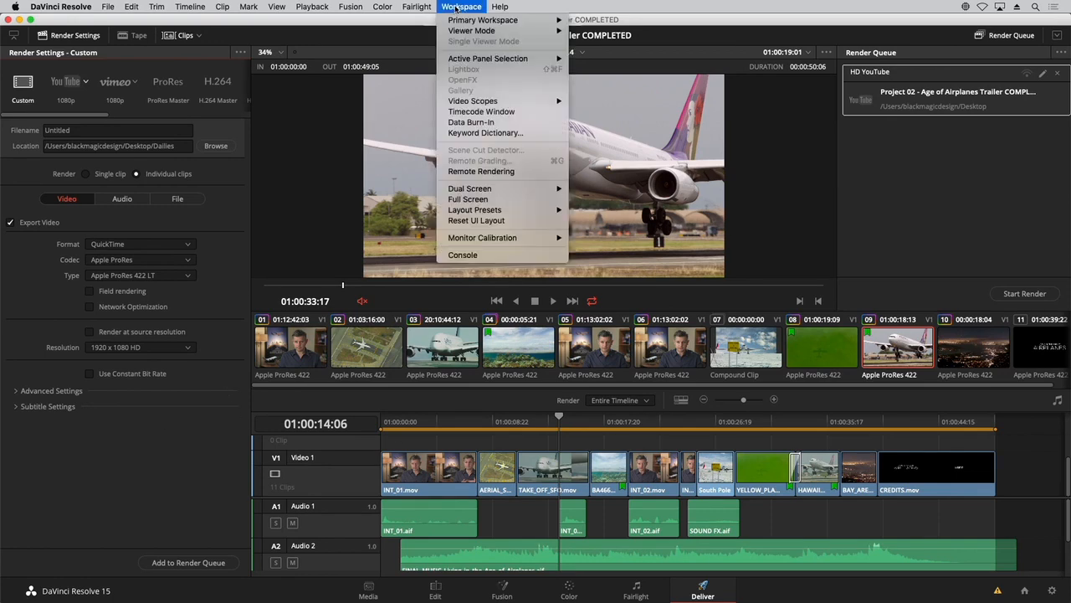
pyautogui.click(473, 123)
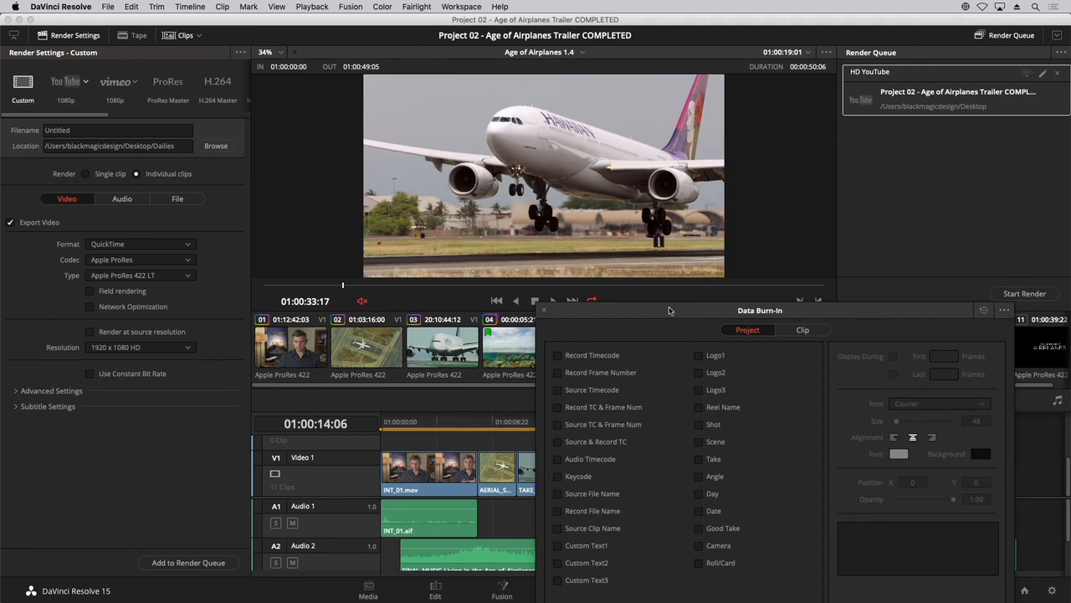
pyautogui.moveTo(670, 309)
pyautogui.mouseDown()
pyautogui.moveTo(480, 179)
pyautogui.moveTo(426, 111)
pyautogui.mouseUp()
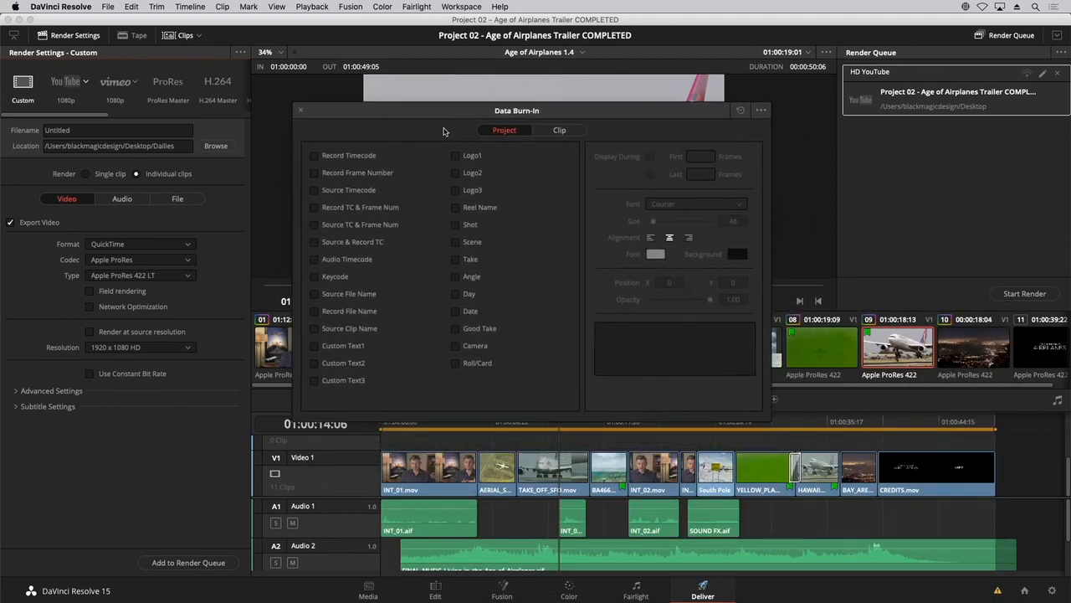
pyautogui.moveTo(409, 112)
pyautogui.mouseDown()
pyautogui.moveTo(681, 168)
pyautogui.moveTo(680, 239)
pyautogui.mouseUp()
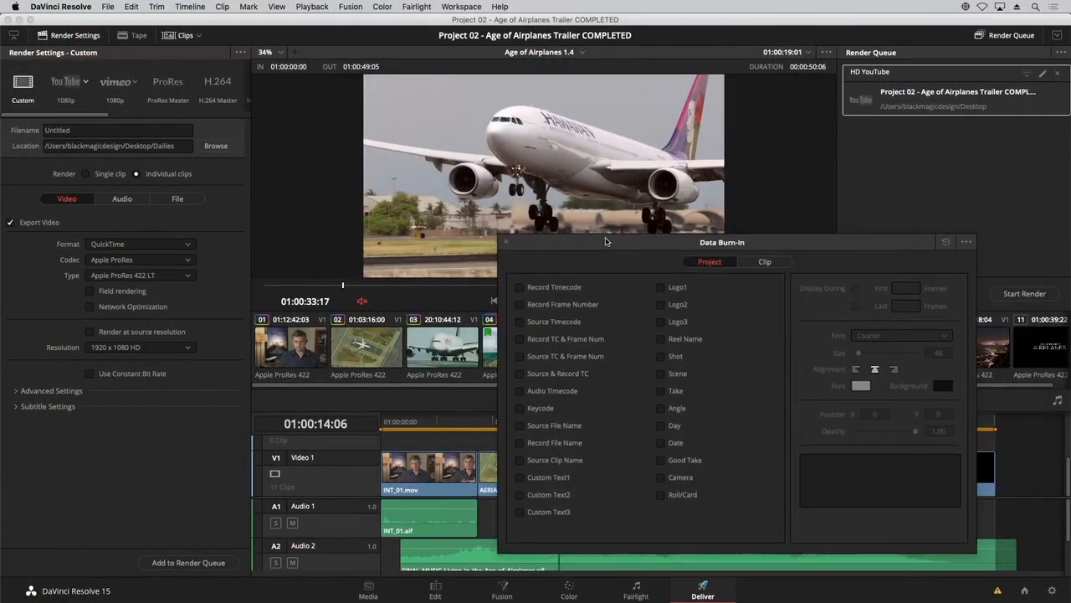
pyautogui.moveTo(606, 242); pyautogui.dragTo(604, 224)
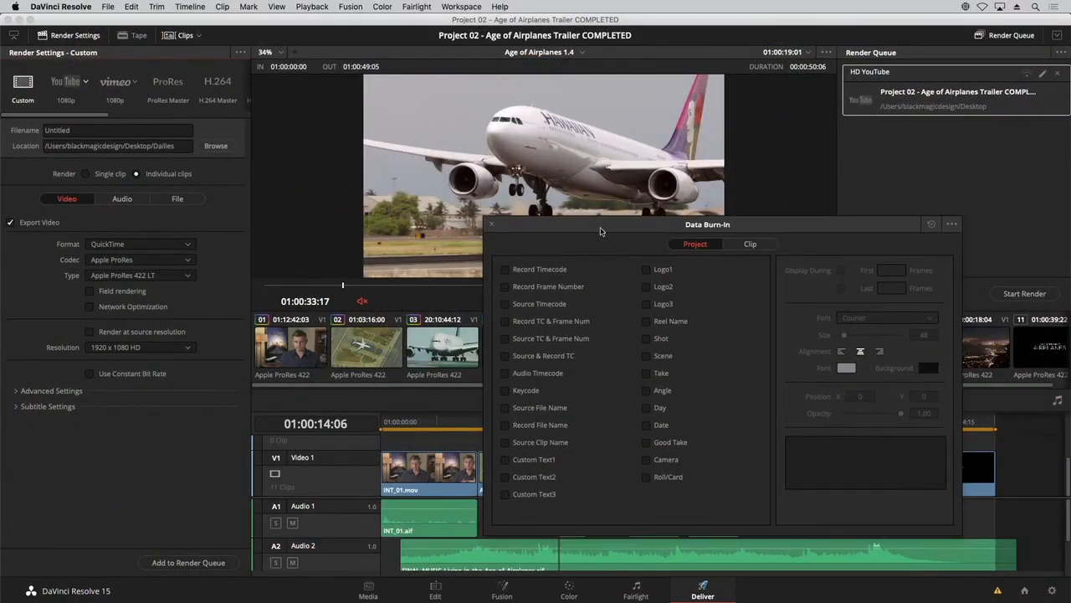
pyautogui.click(505, 304)
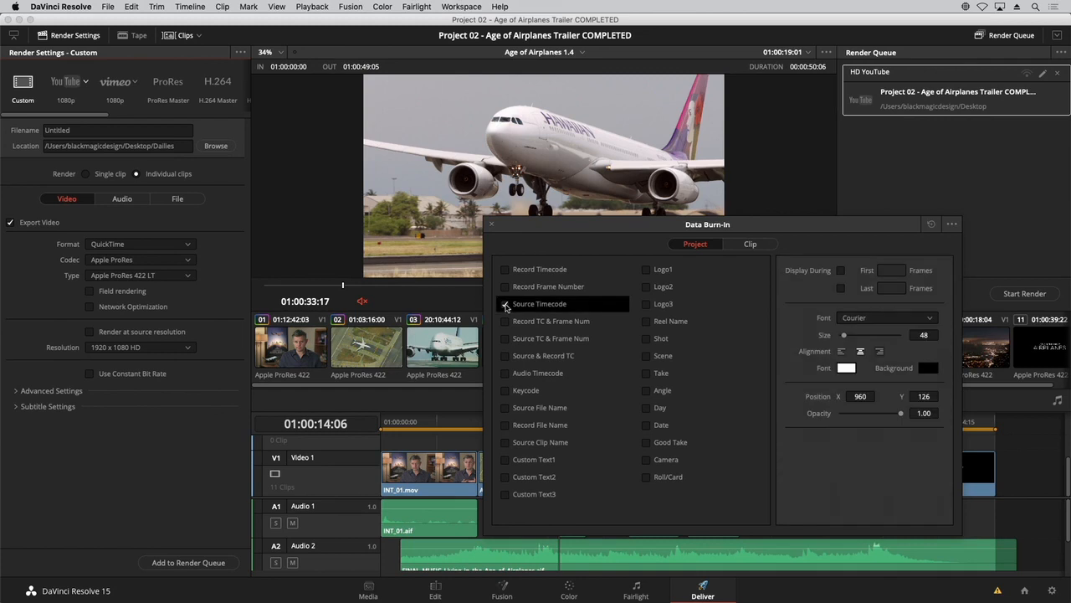
# Try Source File Name in the project burn-in, and use Source Clip Name in its place.
pyautogui.moveTo(551, 229)
pyautogui.mouseDown()
pyautogui.moveTo(620, 259)
pyautogui.moveTo(778, 281)
pyautogui.moveTo(597, 283)
pyautogui.moveTo(568, 300)
pyautogui.mouseUp()
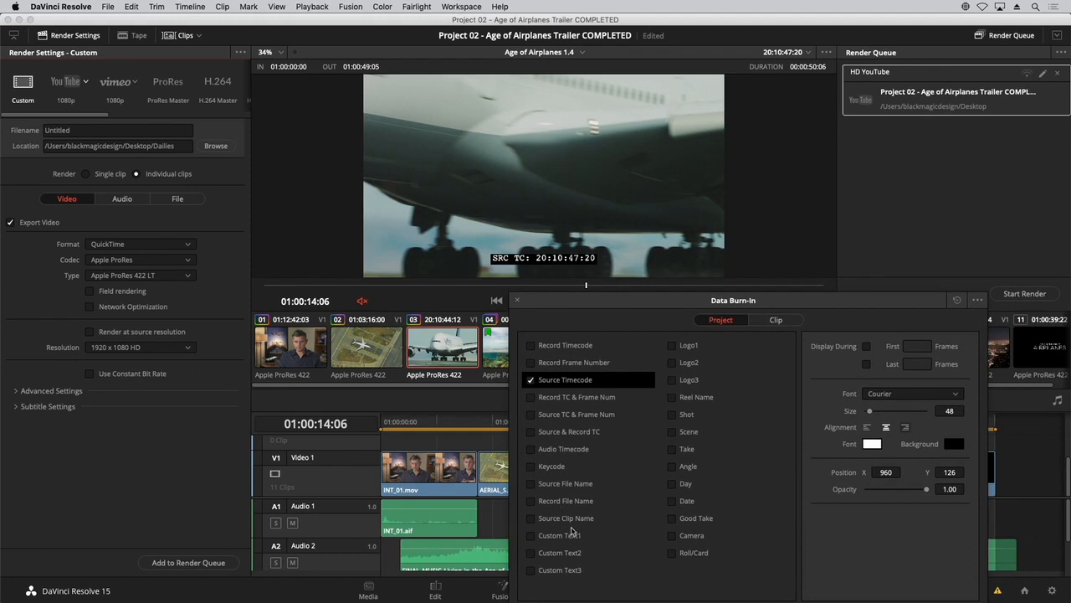
pyautogui.click(531, 484)
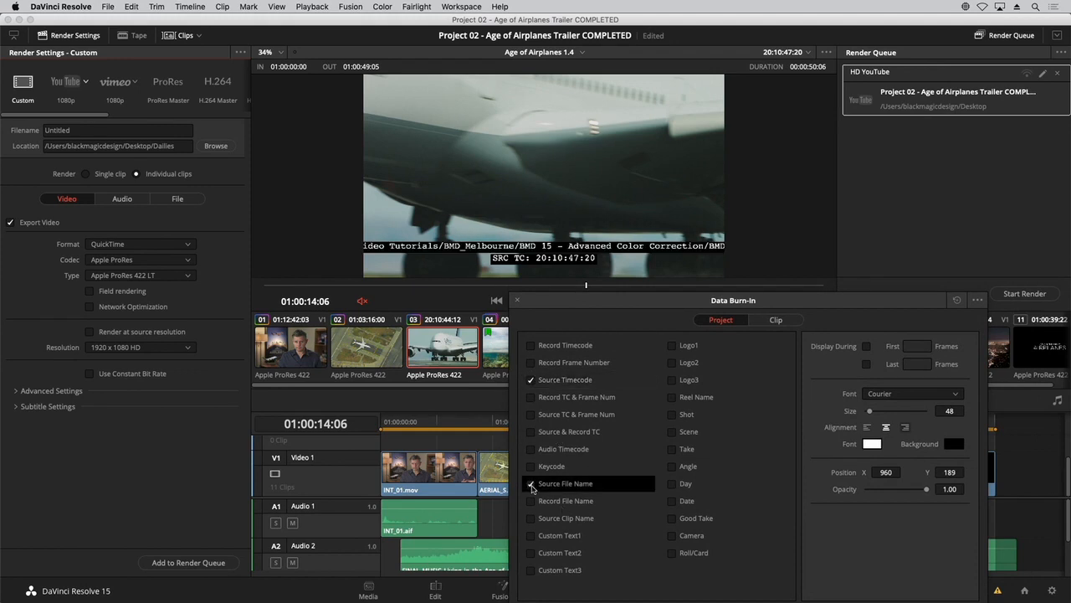
pyautogui.click(530, 484)
pyautogui.click(531, 518)
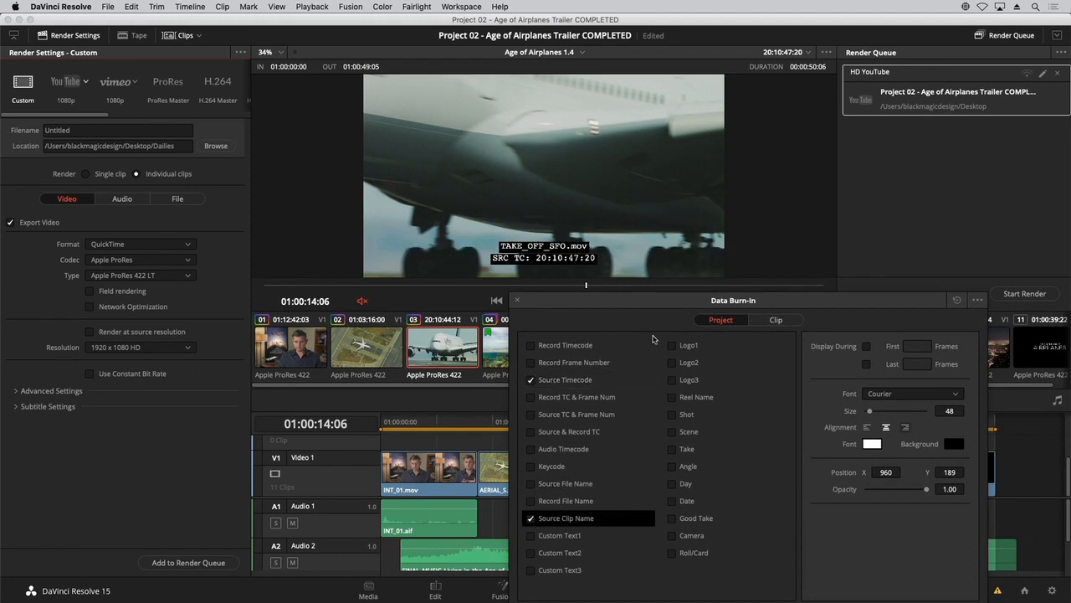
# Show the clip-level Data Burn-In options.
pyautogui.moveTo(665, 306)
pyautogui.mouseDown()
pyautogui.moveTo(561, 237)
pyautogui.moveTo(526, 156)
pyautogui.mouseUp()
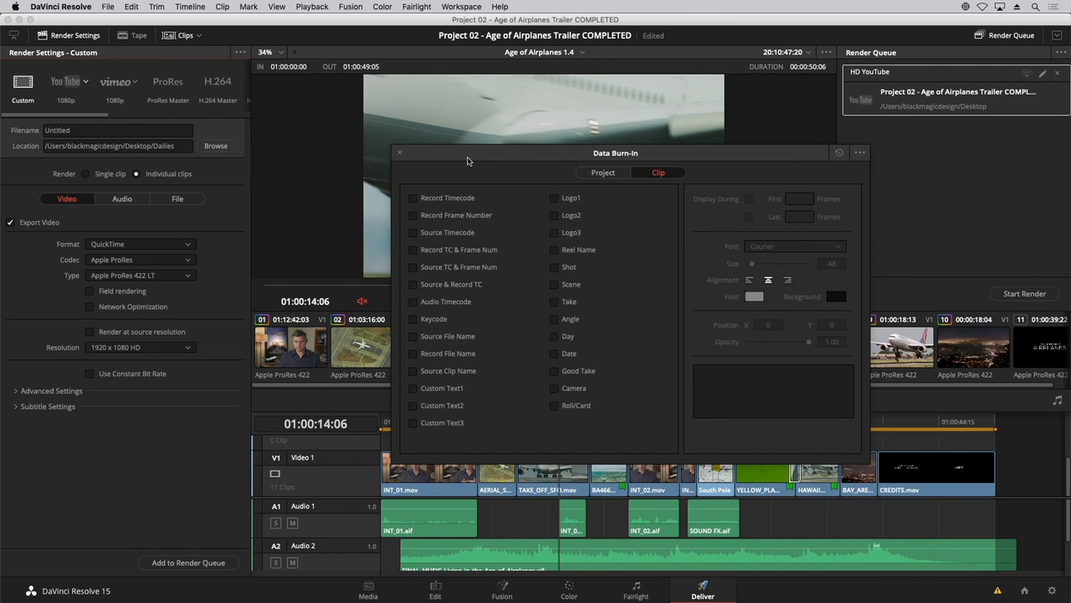
pyautogui.moveTo(468, 160); pyautogui.dragTo(448, 171)
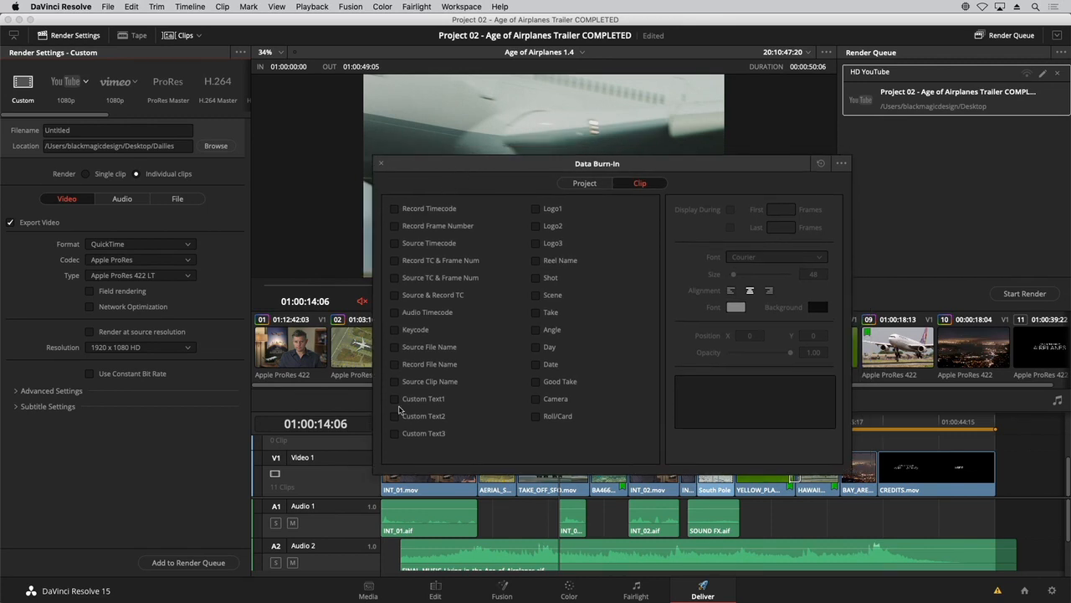